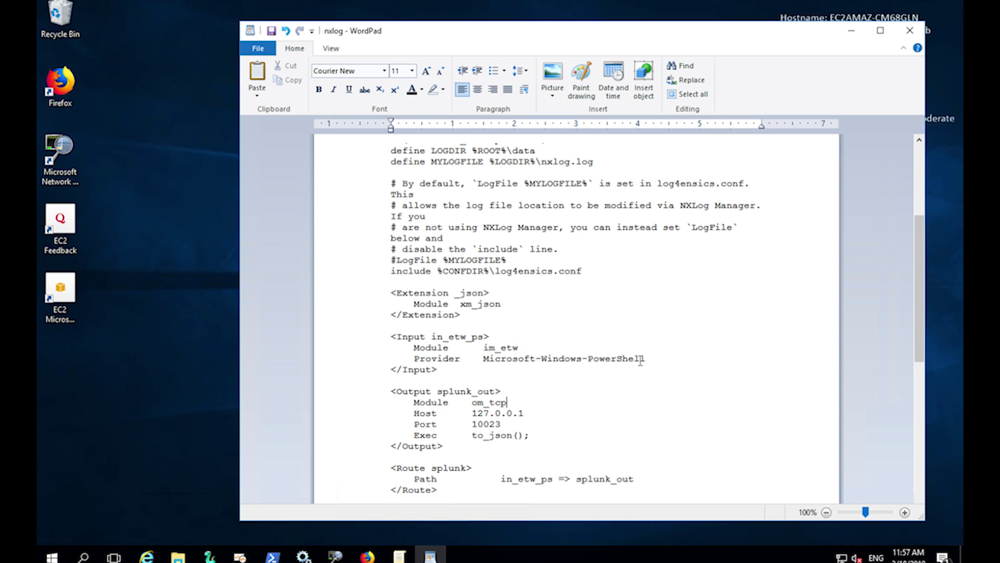
Run netstat -a in PowerShell to list connections and ports, then return to the nxlog config
{"action": "left_click_drag", "start_coordinate": [646, 359], "coordinate": [484, 357]}
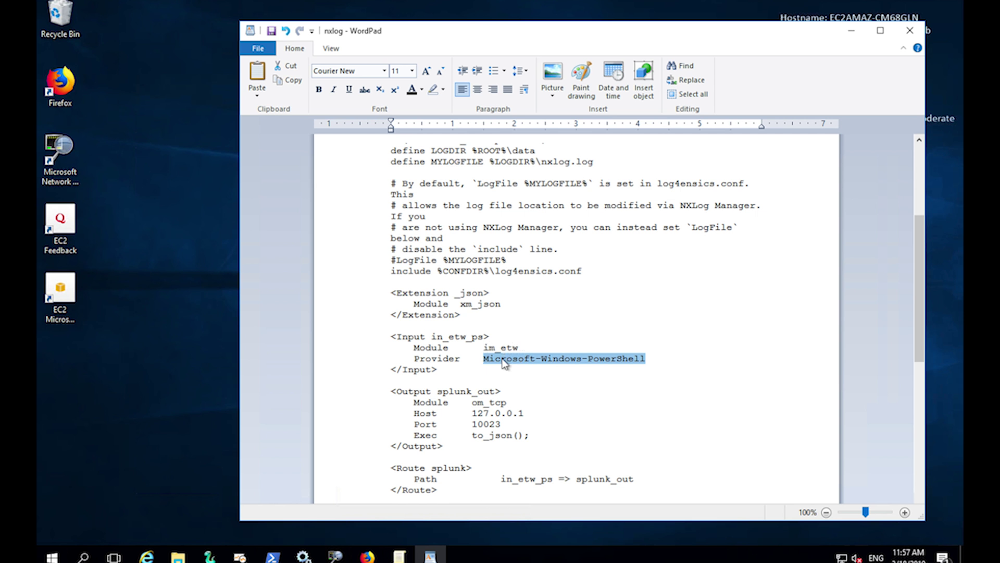
{"action": "left_click", "coordinate": [562, 383]}
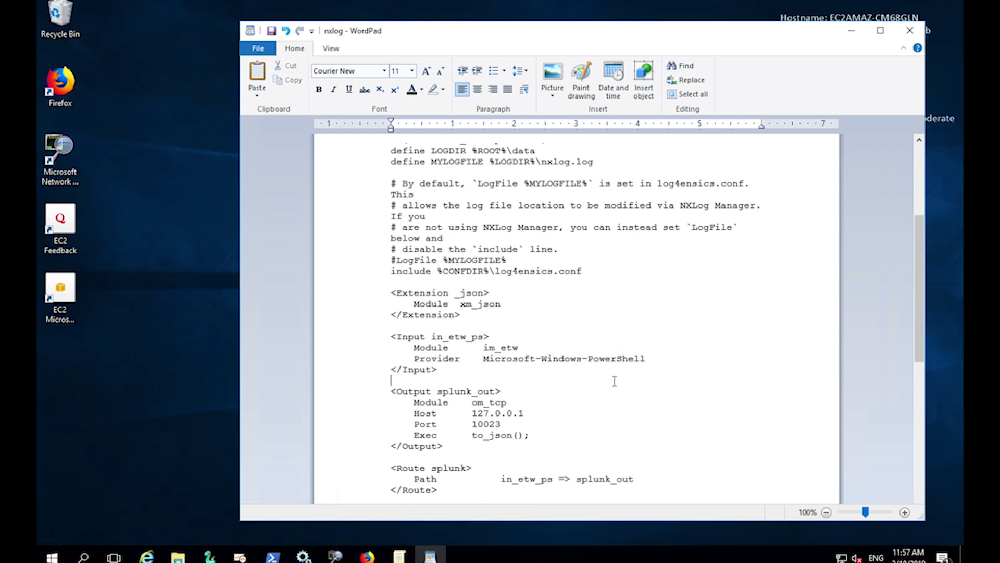
{"action": "scroll", "coordinate": [665, 395], "scroll_direction": "down", "scroll_amount": 1}
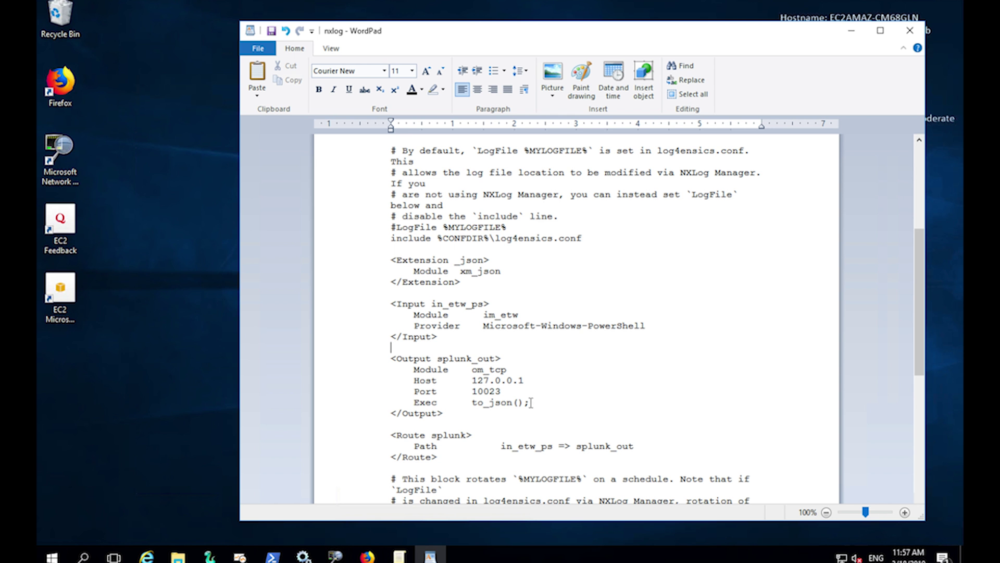
{"action": "left_click", "coordinate": [272, 556]}
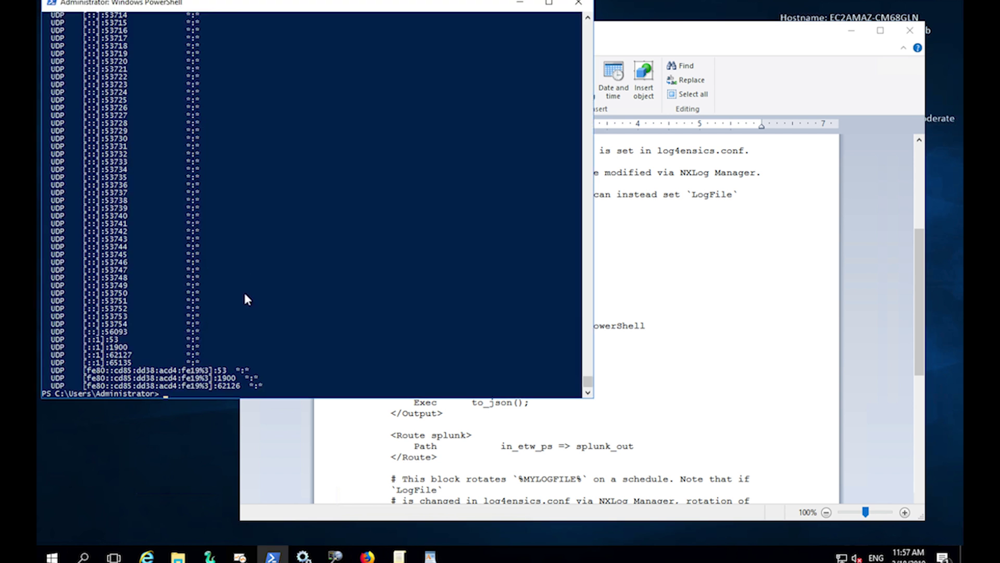
{"action": "type", "text": "netstat -a"}
{"action": "key", "text": "Return"}
{"action": "left_click", "coordinate": [430, 556]}
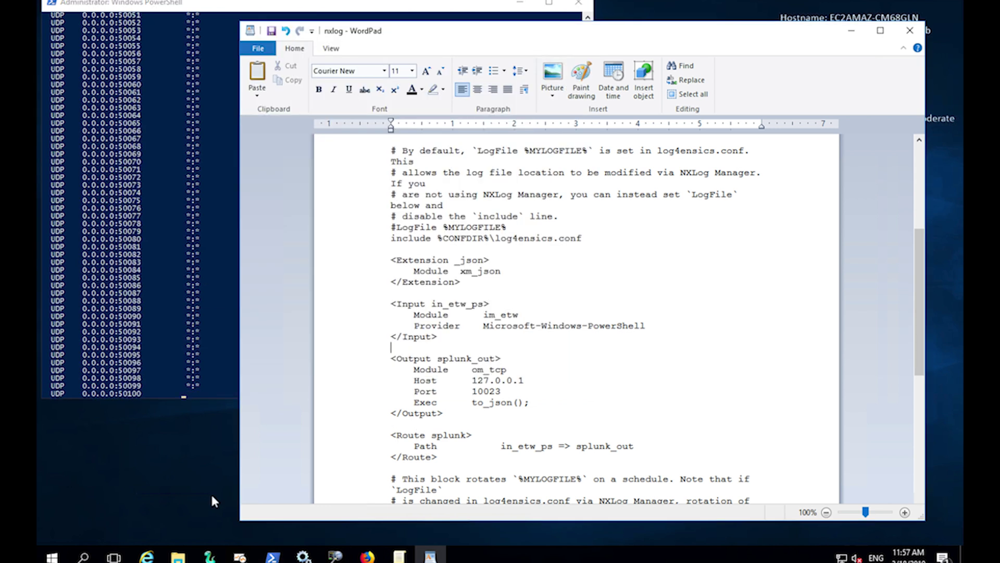
Bring up the Splunk search source="ETW-JSON" sourcetype="_json" showing the PowerShell ETW events
{"action": "left_click", "coordinate": [368, 556]}
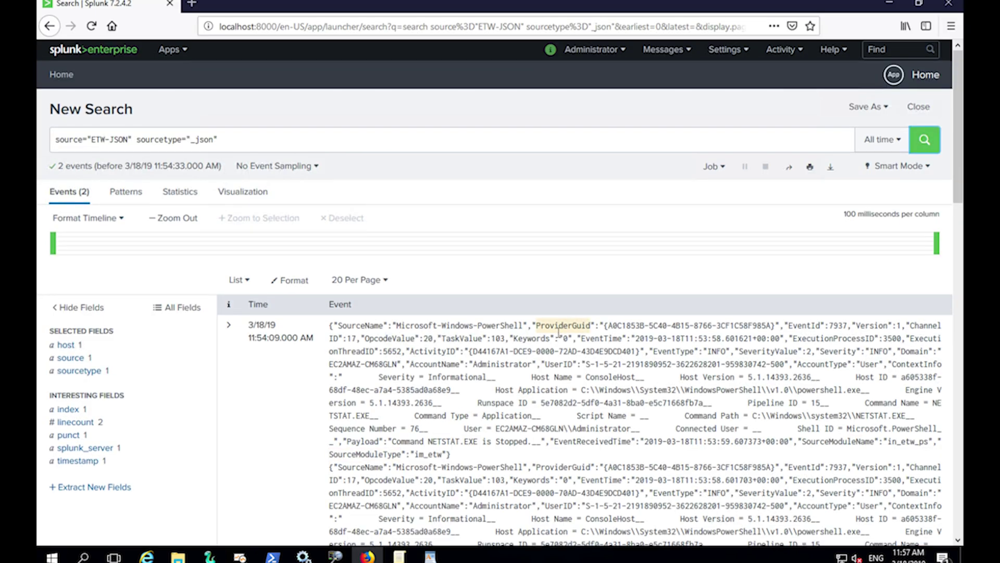
{"action": "scroll", "coordinate": [562, 338], "scroll_direction": "down", "scroll_amount": 2}
{"action": "scroll", "coordinate": [558, 333], "scroll_direction": "down", "scroll_amount": 3}
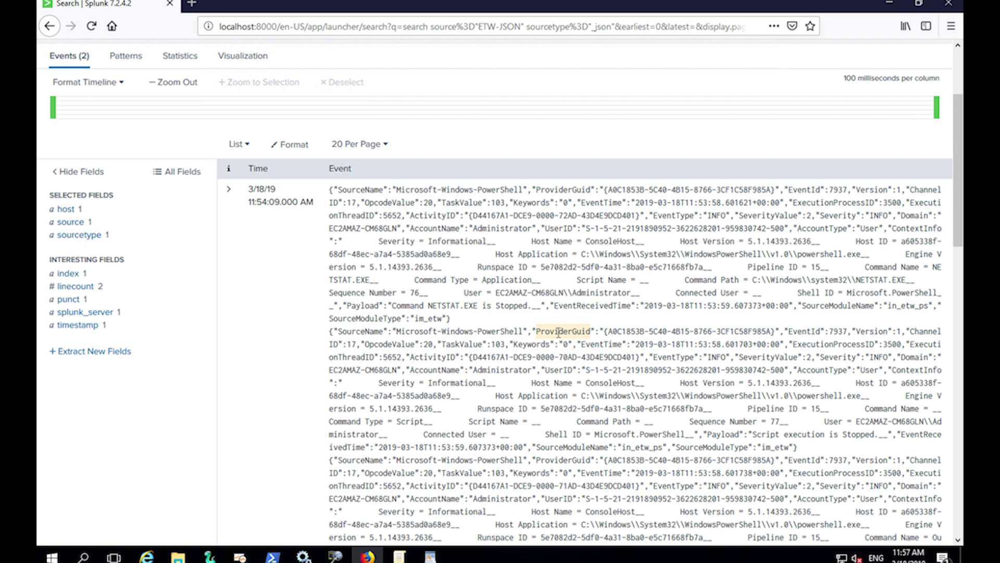
{"action": "scroll", "coordinate": [559, 331], "scroll_direction": "down", "scroll_amount": 2}
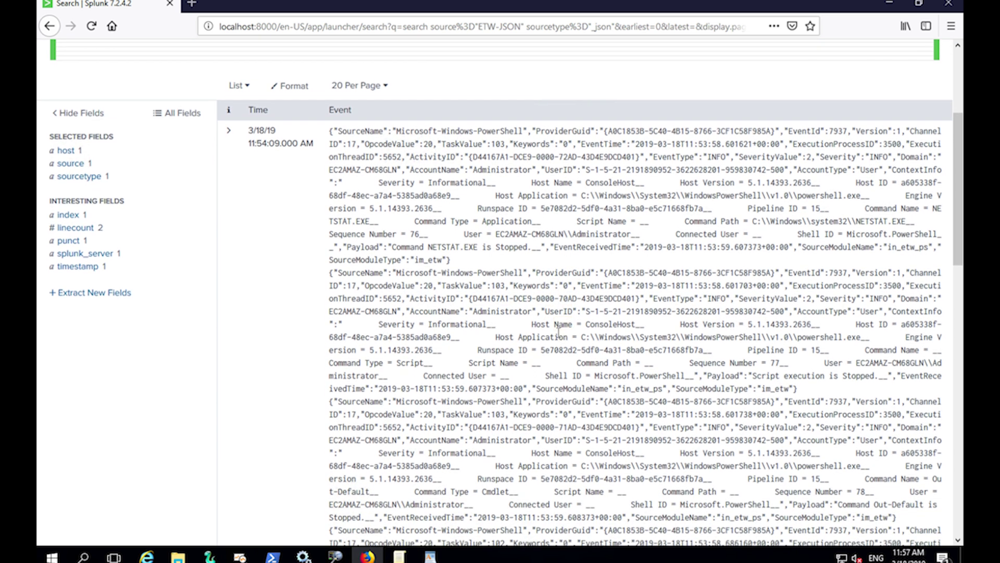
{"action": "scroll", "coordinate": [558, 332], "scroll_direction": "down", "scroll_amount": 2}
{"action": "scroll", "coordinate": [559, 332], "scroll_direction": "down", "scroll_amount": 2}
{"action": "scroll", "coordinate": [559, 332], "scroll_direction": "down", "scroll_amount": 2}
{"action": "scroll", "coordinate": [559, 331], "scroll_direction": "down", "scroll_amount": 1}
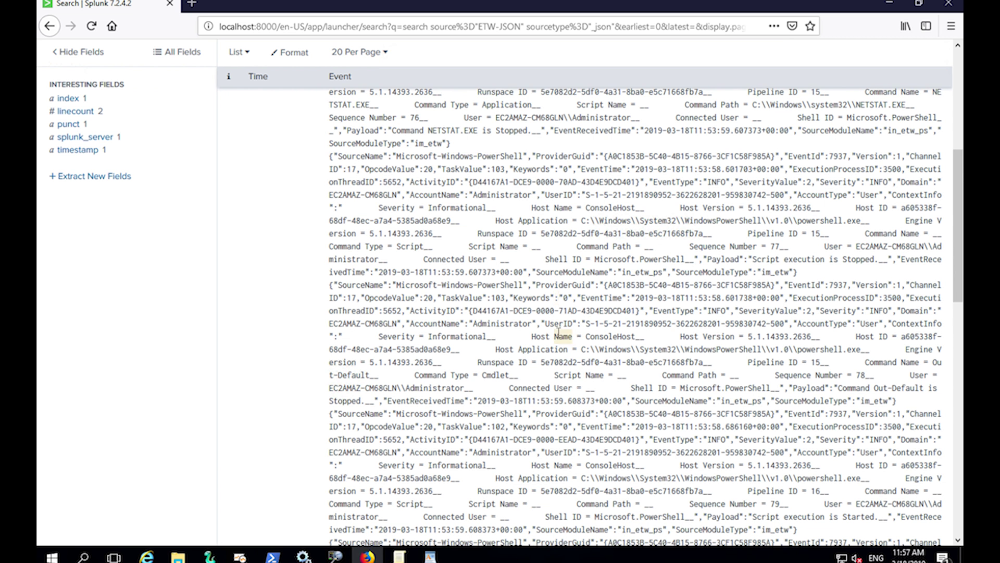
{"action": "scroll", "coordinate": [558, 332], "scroll_direction": "down", "scroll_amount": 3}
{"action": "scroll", "coordinate": [559, 331], "scroll_direction": "down", "scroll_amount": 2}
{"action": "scroll", "coordinate": [559, 331], "scroll_direction": "down", "scroll_amount": 3}
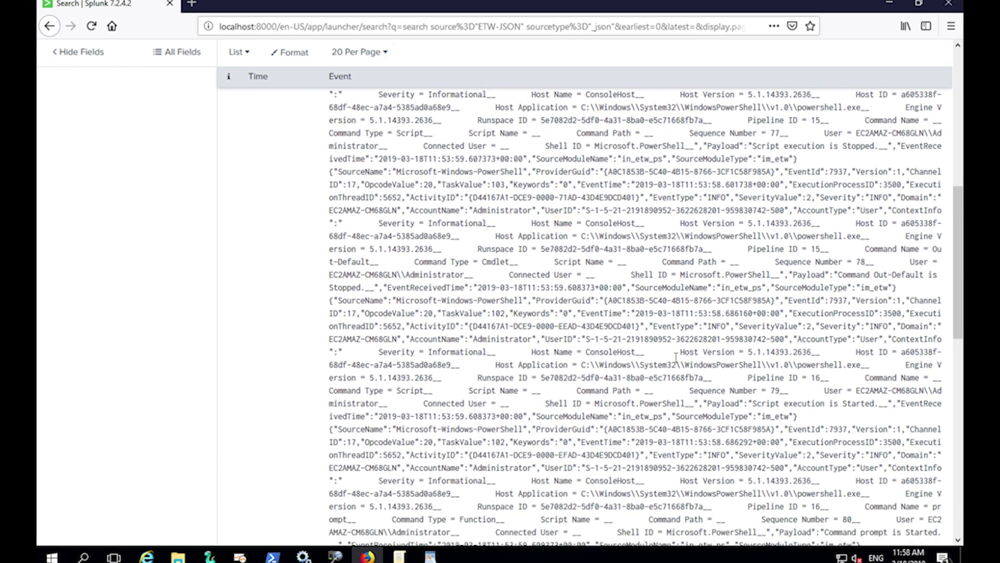
{"action": "scroll", "coordinate": [719, 406], "scroll_direction": "down", "scroll_amount": 2}
{"action": "scroll", "coordinate": [719, 414], "scroll_direction": "down", "scroll_amount": 1}
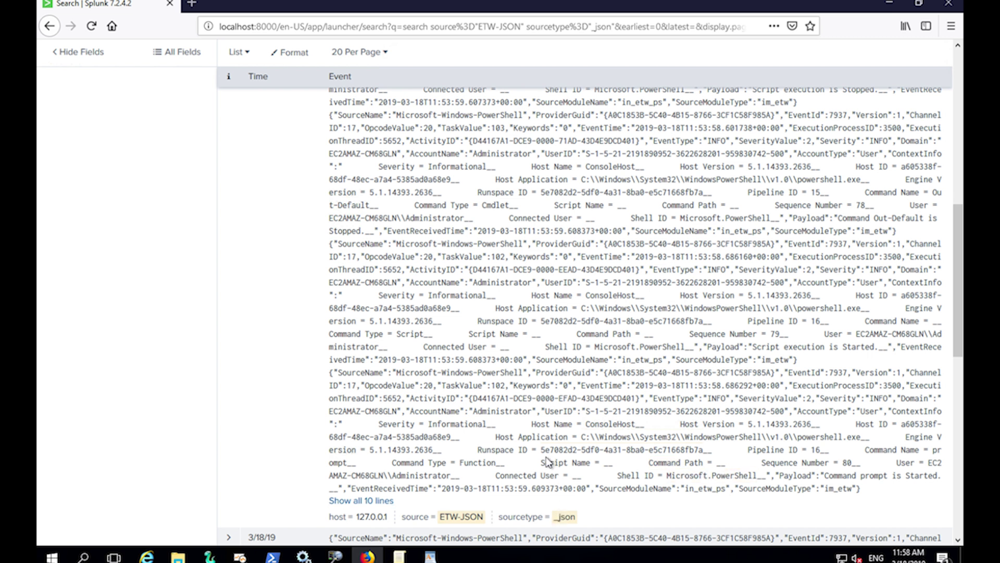
{"action": "scroll", "coordinate": [547, 461], "scroll_direction": "up", "scroll_amount": 2}
{"action": "scroll", "coordinate": [547, 462], "scroll_direction": "up", "scroll_amount": 3}
{"action": "scroll", "coordinate": [547, 462], "scroll_direction": "up", "scroll_amount": 2}
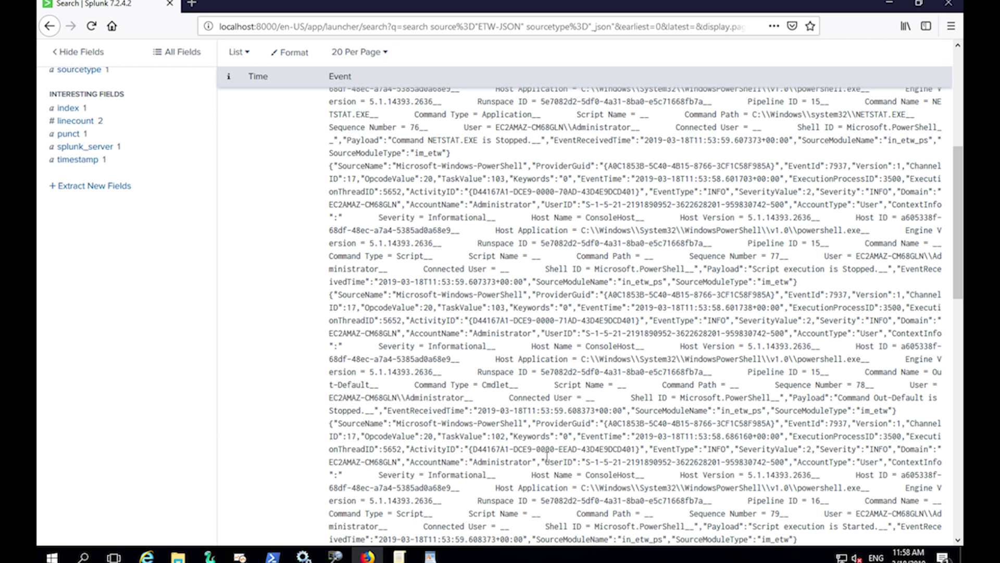